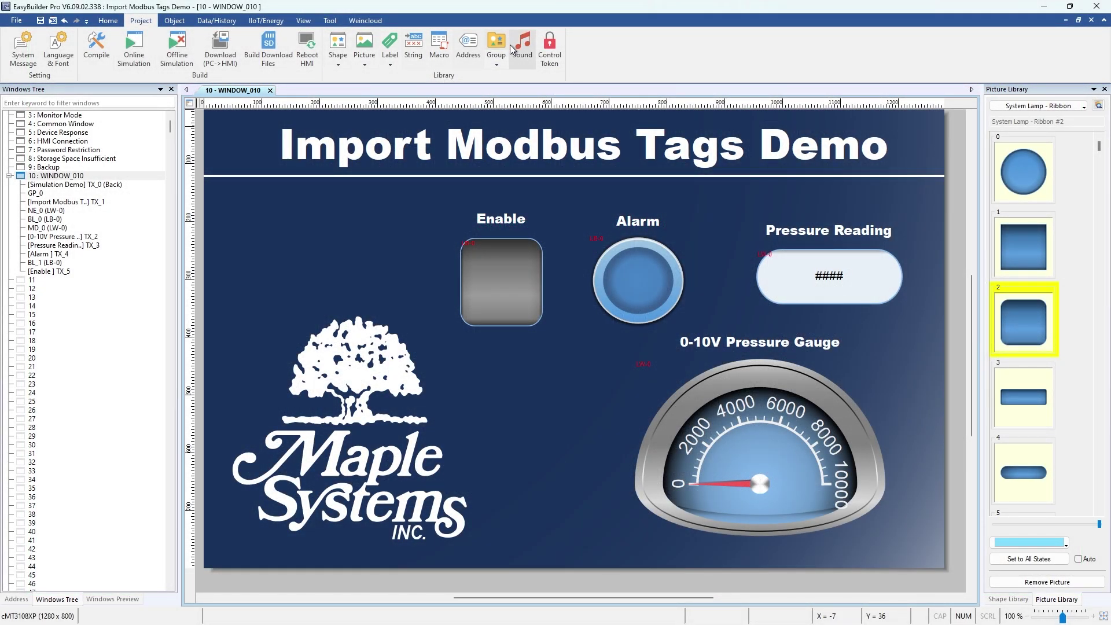
Pick 'MapleLogic CSV Export' as the CSV file for the Address Tag Library import
left_click(467, 47)
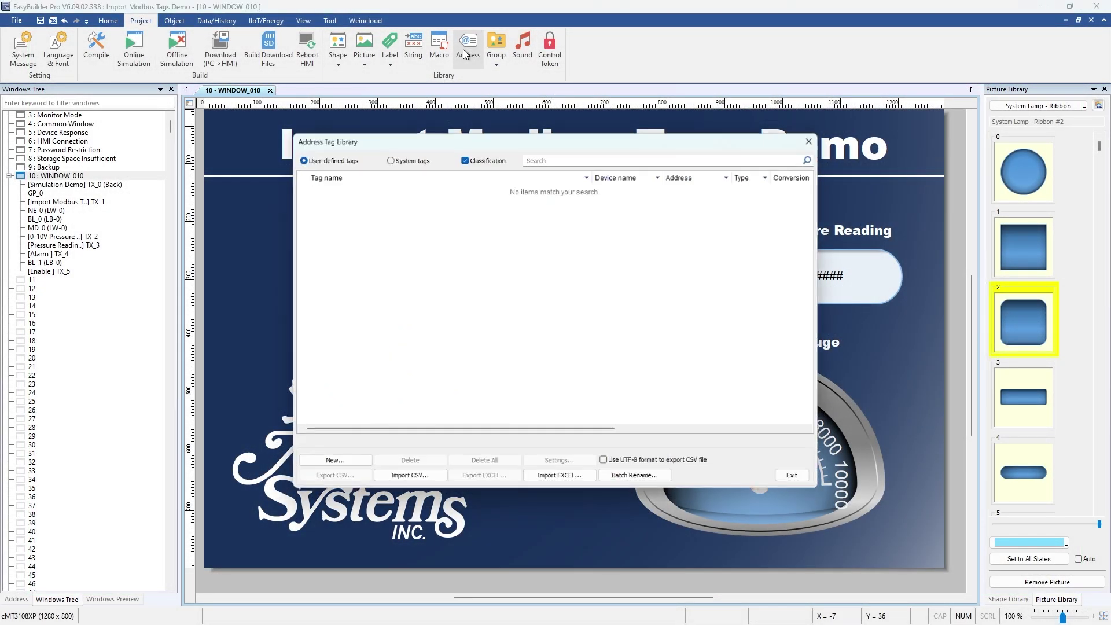
left_click(405, 477)
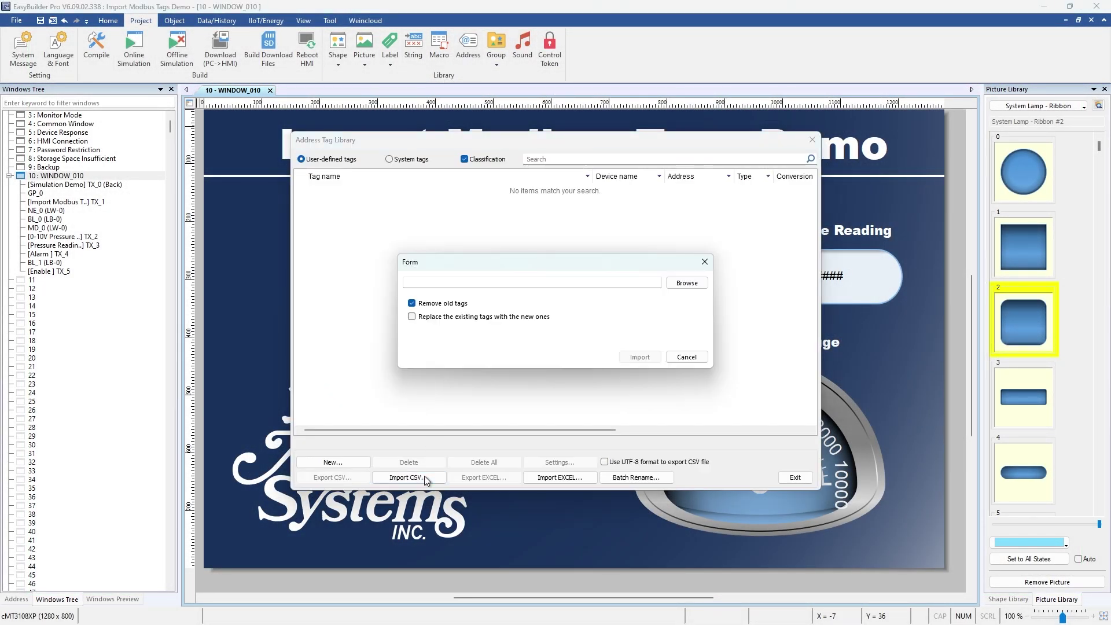
left_click(686, 283)
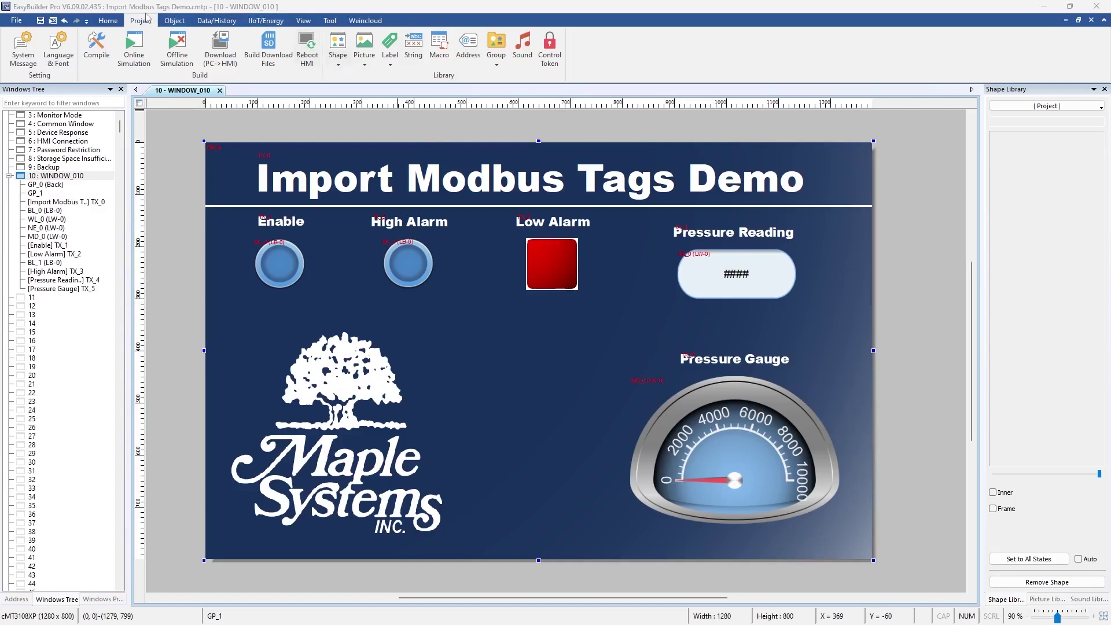
left_click(468, 46)
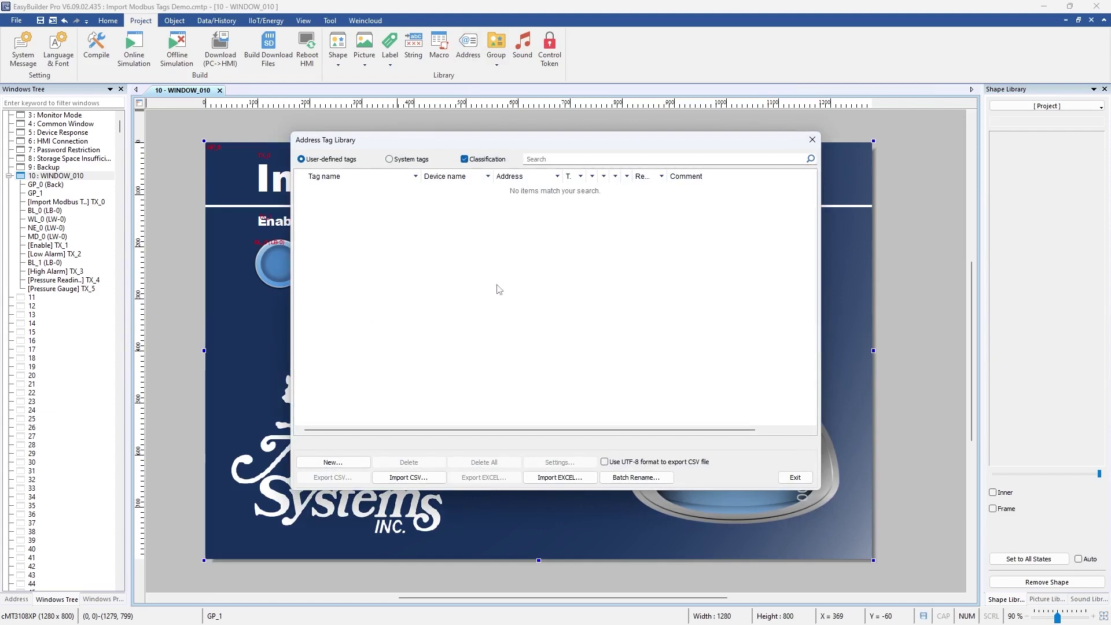
left_click(414, 477)
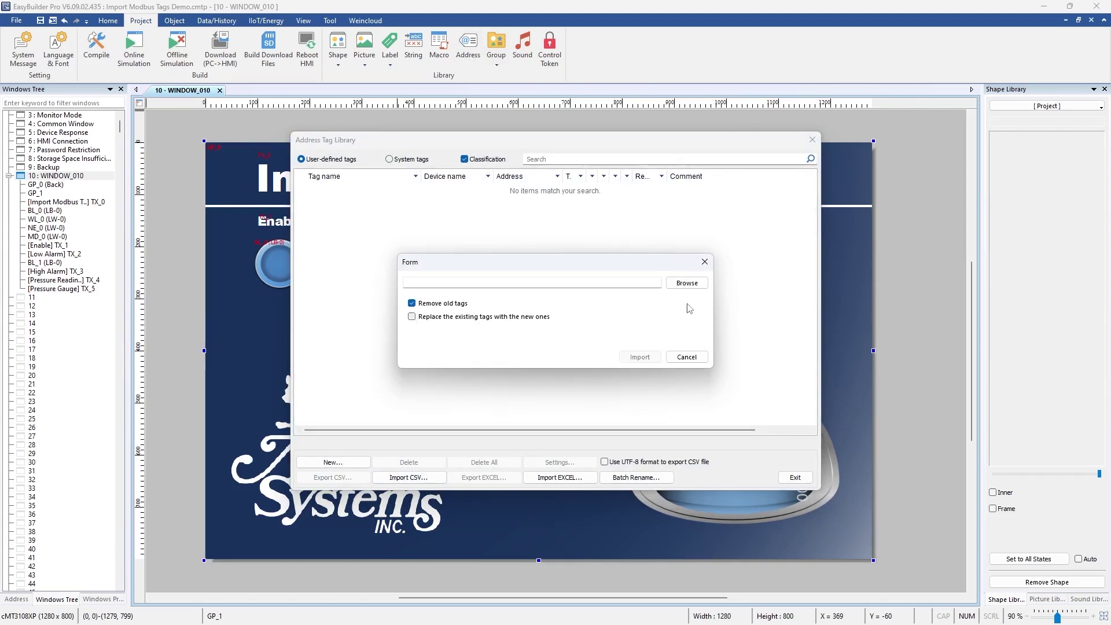
left_click(686, 283)
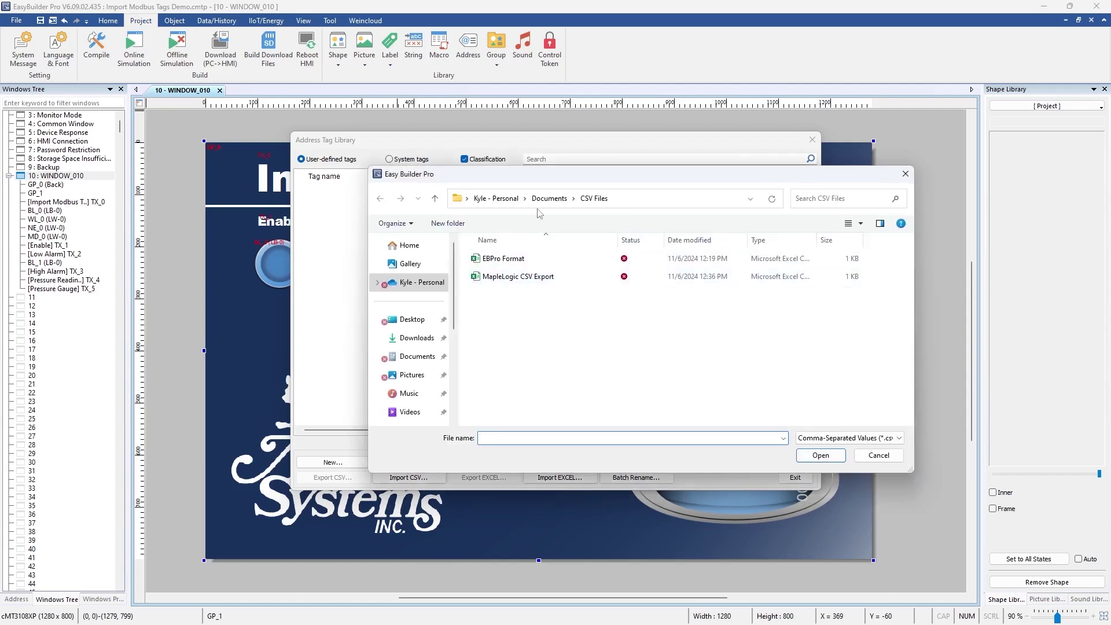
left_click(507, 278)
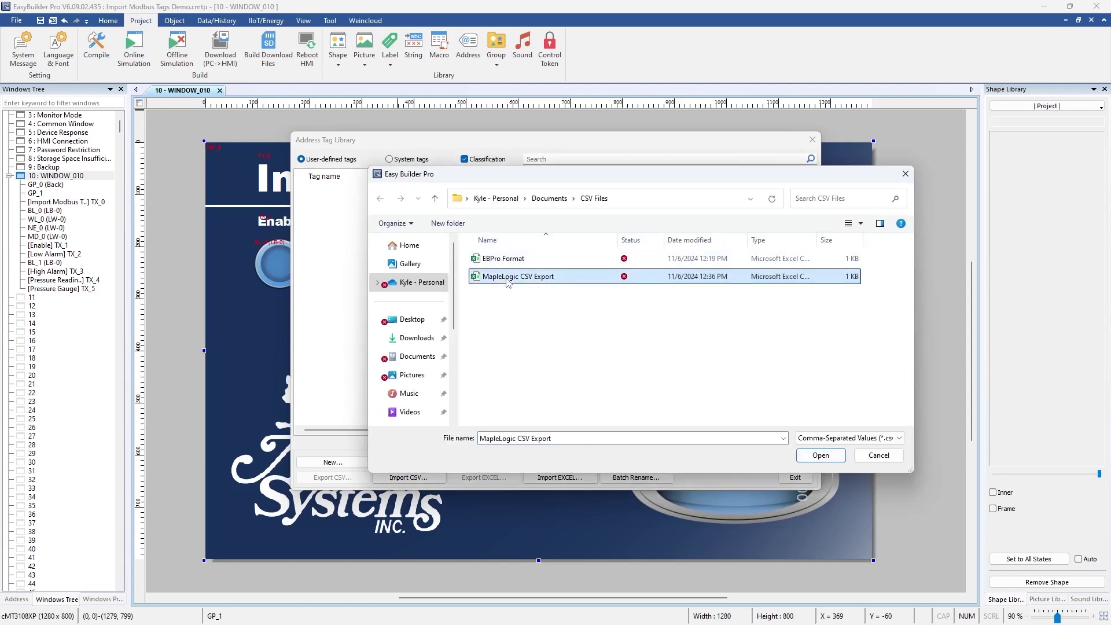
left_click(810, 453)
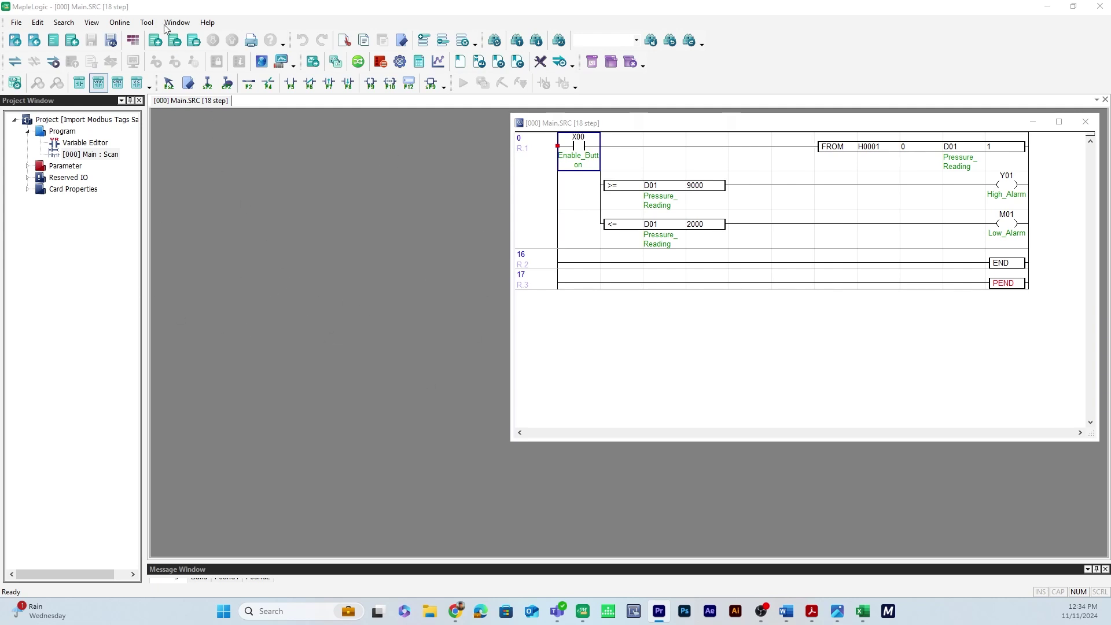
Open MapleLogic's Variable Editor and bring up its Print / CSV Export options
left_click(91, 23)
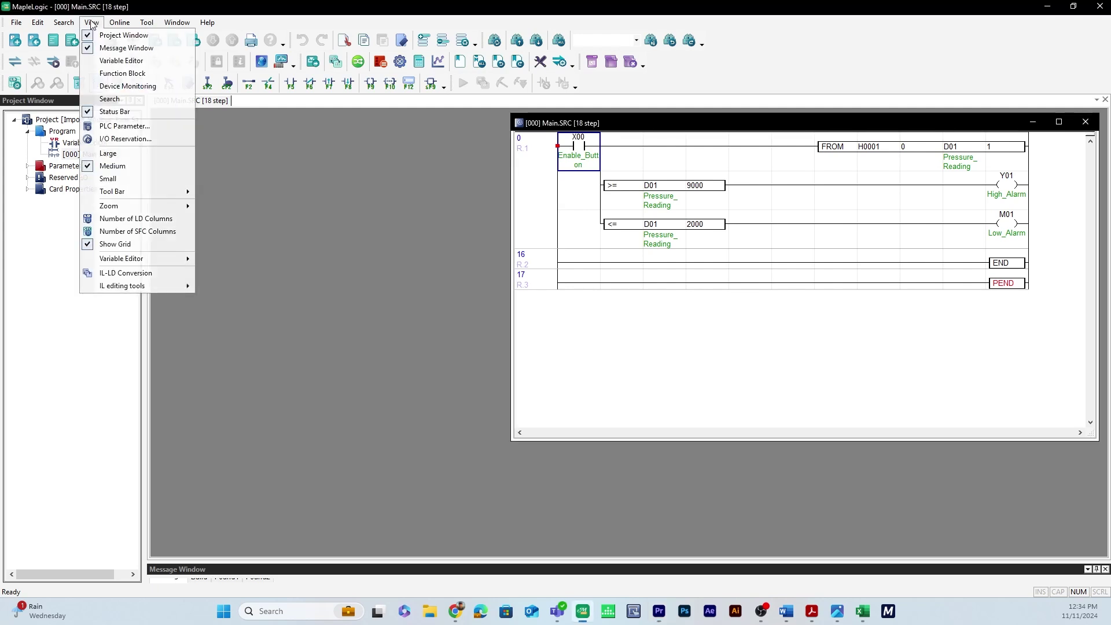
left_click(119, 60)
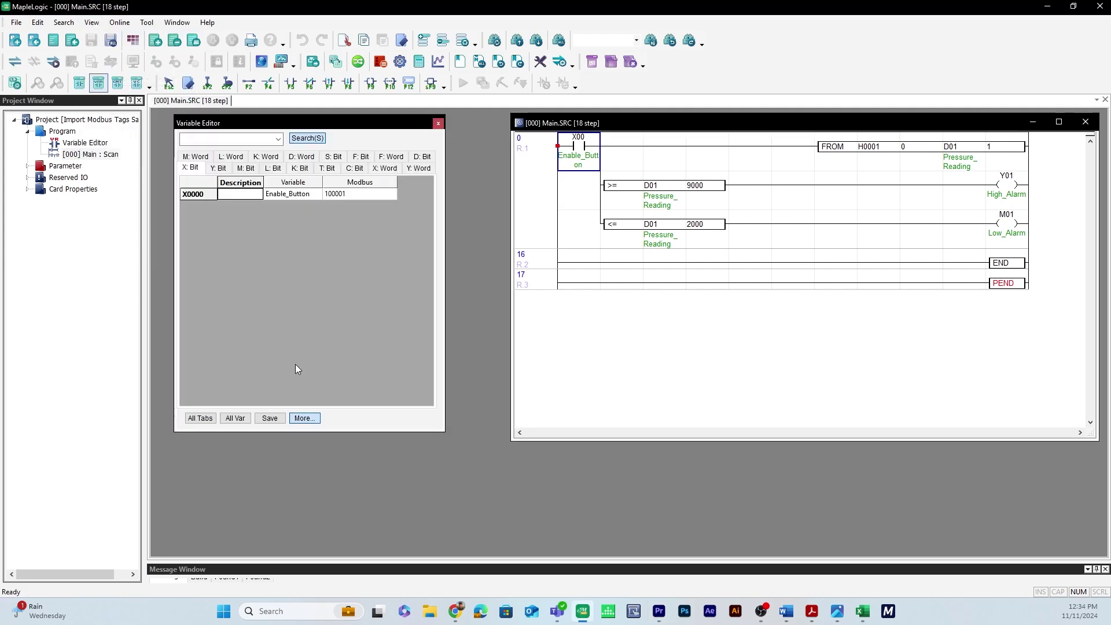
left_click(307, 420)
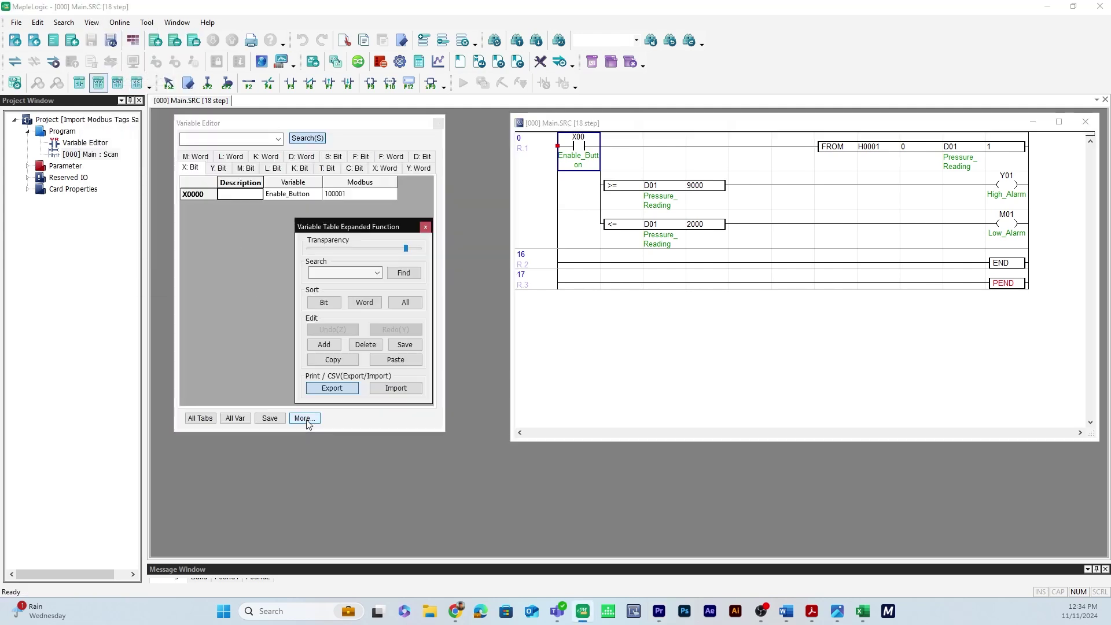
left_click(349, 391)
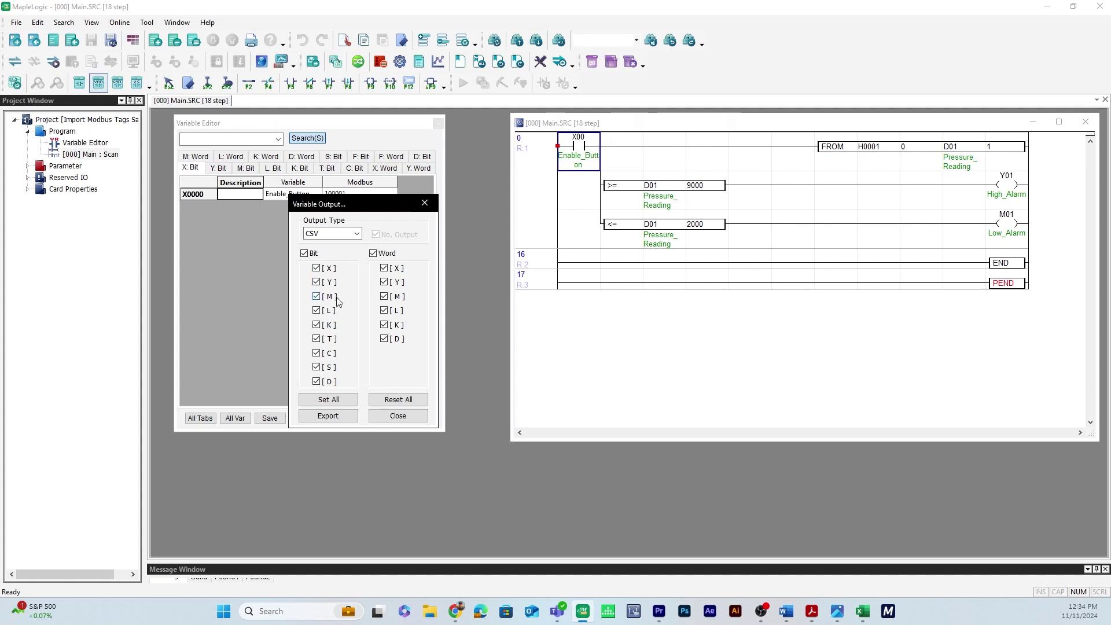
Exclude L, K, T, C, S and D bit variables, keeping only bits X, Y and M
left_click(316, 310)
left_click(315, 325)
left_click(316, 339)
left_click(315, 353)
left_click(316, 367)
left_click(316, 382)
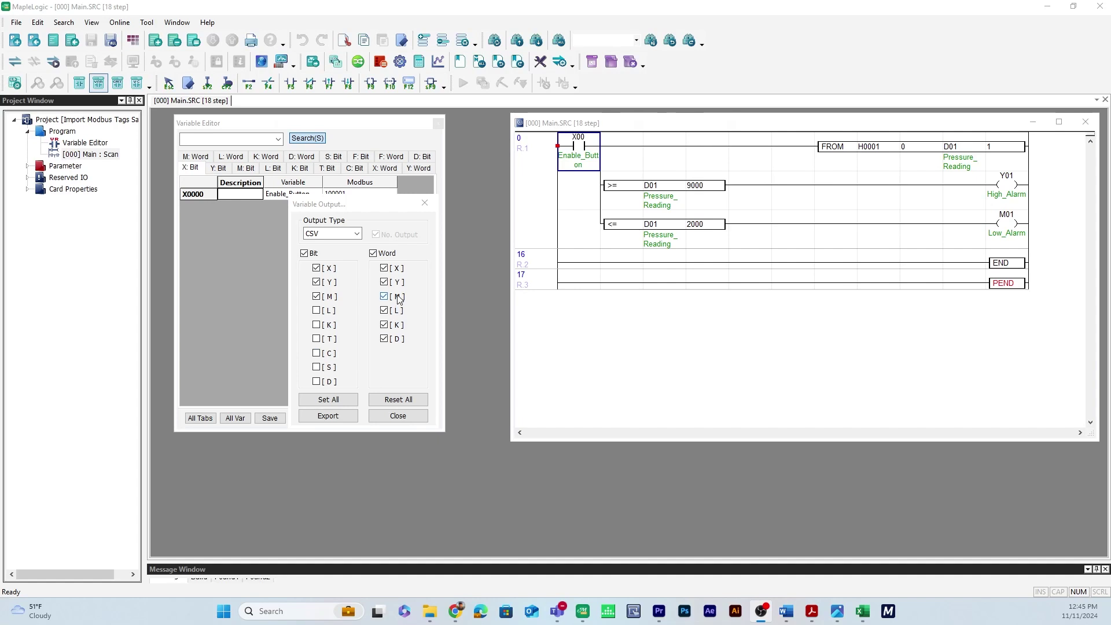
Exclude K, L, M, Y and X word variables, keeping only D, and export to CSV
left_click(384, 325)
left_click(384, 310)
left_click(384, 297)
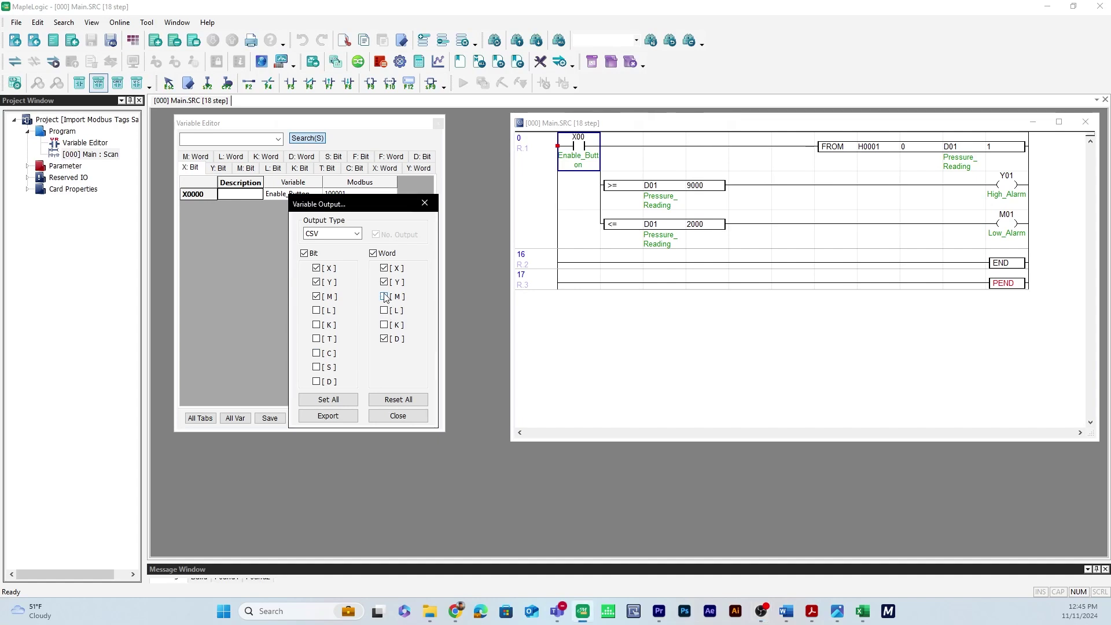
left_click(384, 283)
left_click(384, 268)
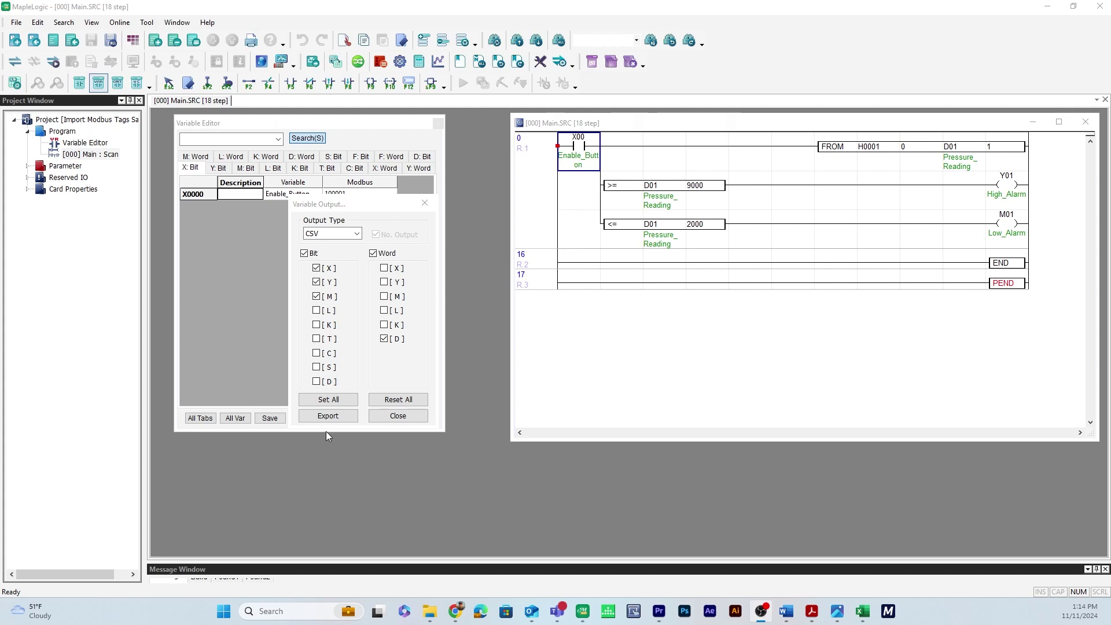
left_click(329, 416)
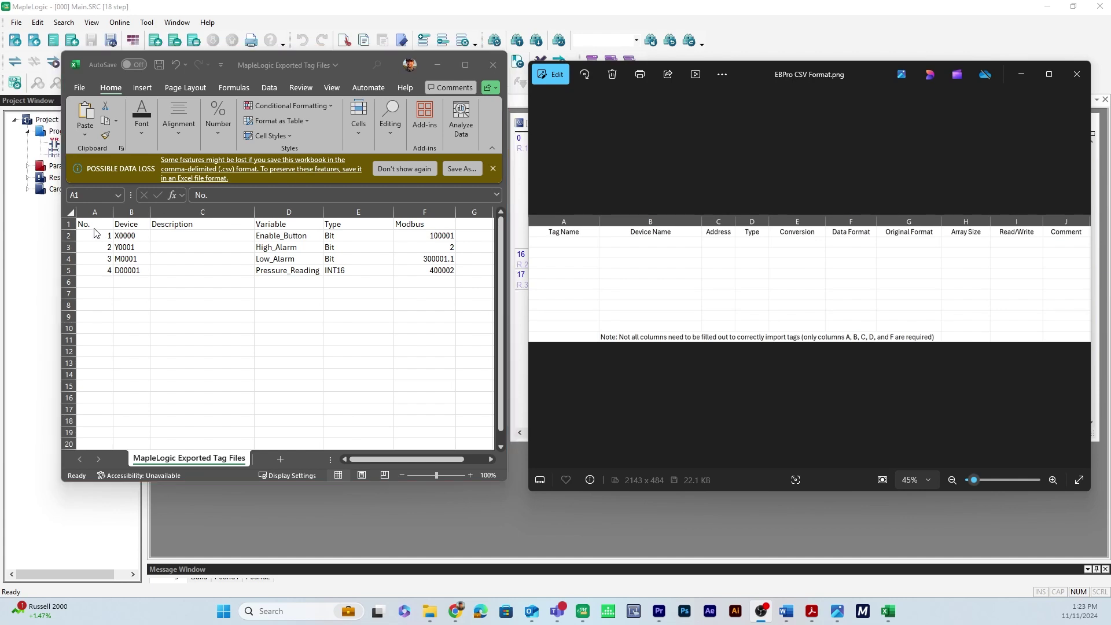
Review the exported Device, Description, Variable, Type and Modbus column headers in Excel
left_click(123, 225)
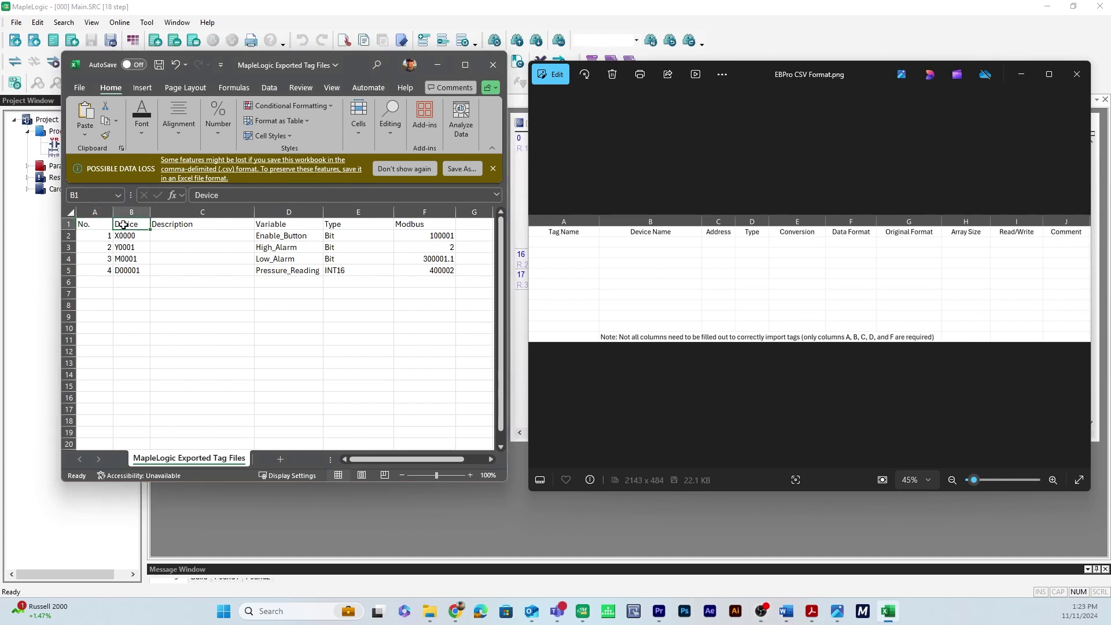
left_click(176, 225)
left_click(272, 227)
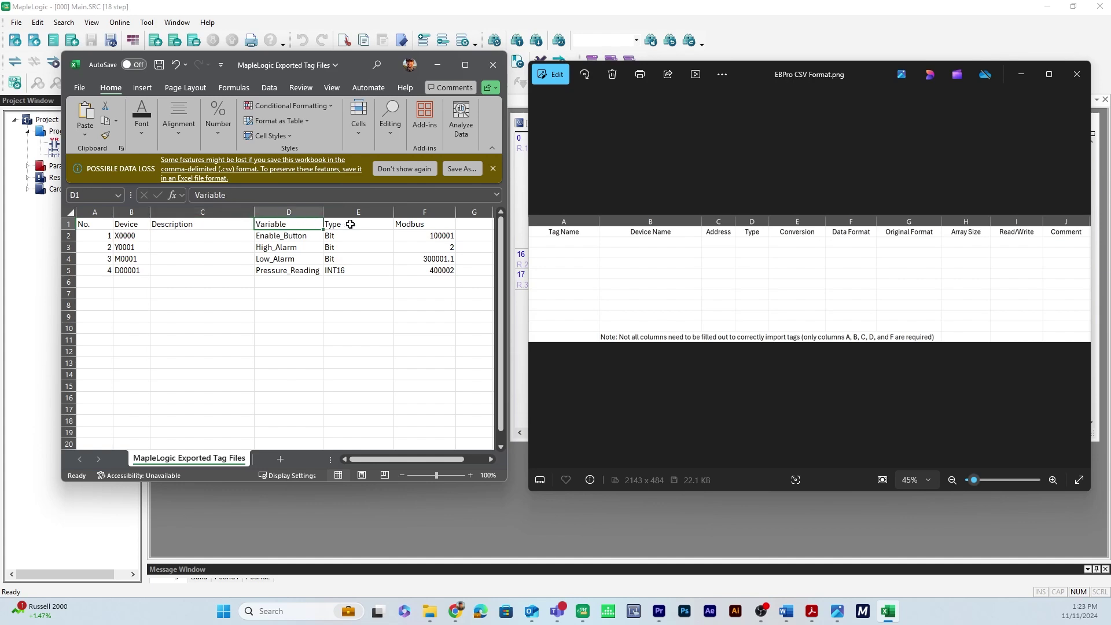
left_click(350, 225)
left_click(429, 225)
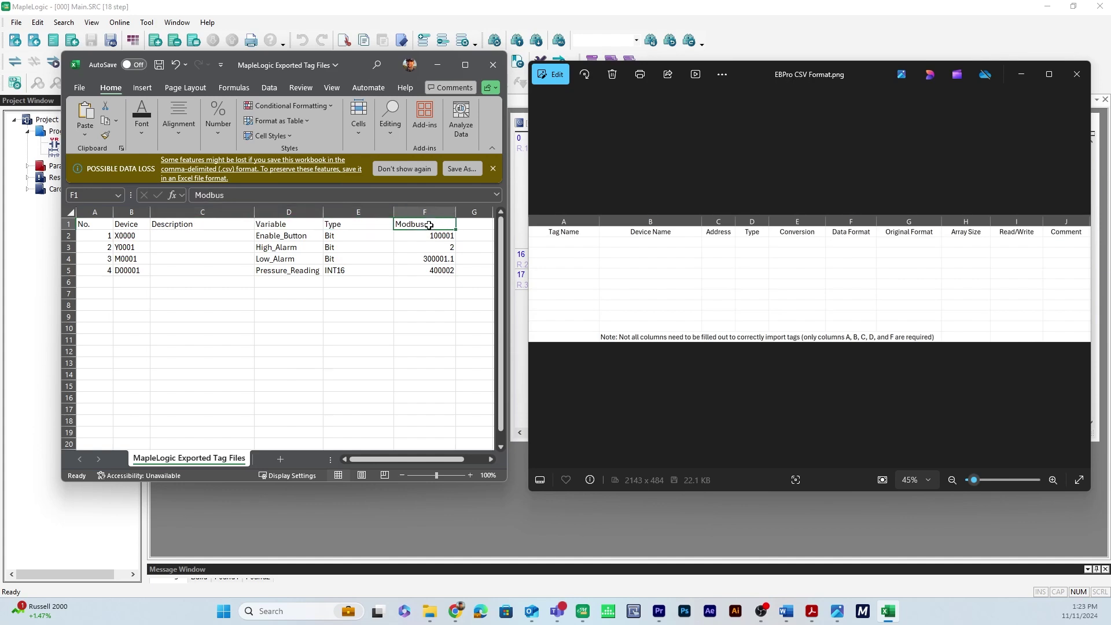
left_click(222, 235)
key("alt+Tab")
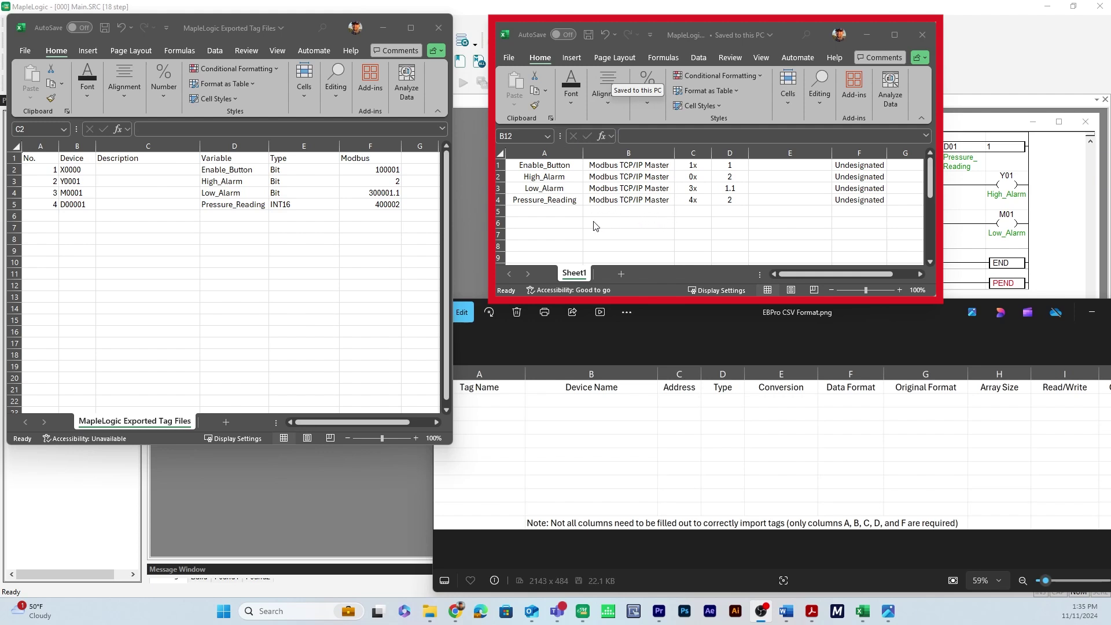
left_click(228, 156)
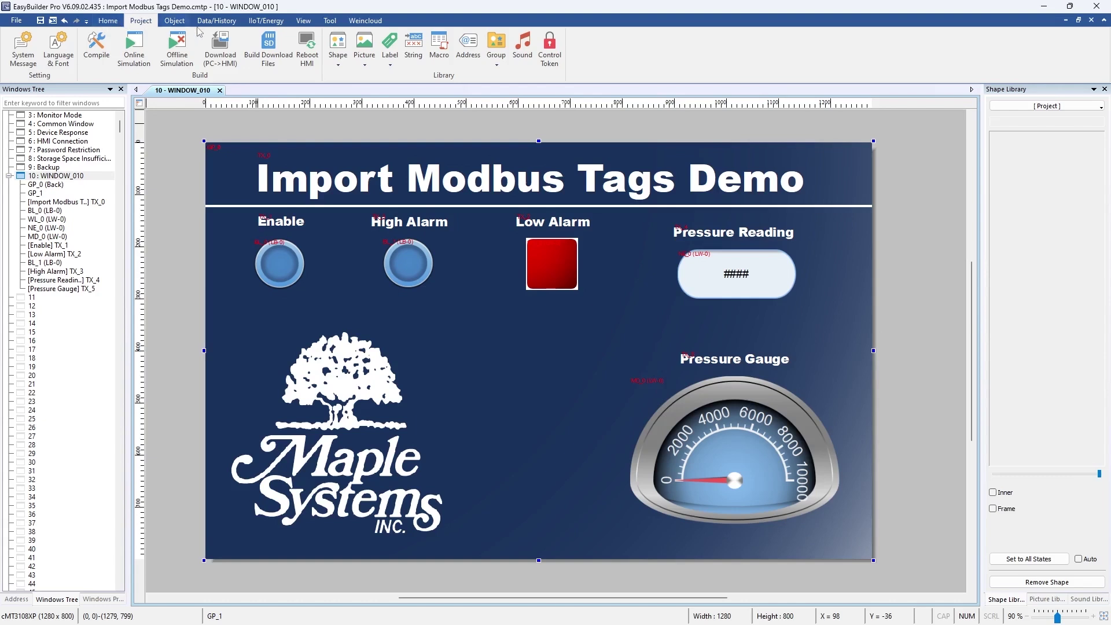
Import the tags from MapleLogic CSV Export.csv and check the Modbus TCP/IP Master tag group
left_click(462, 41)
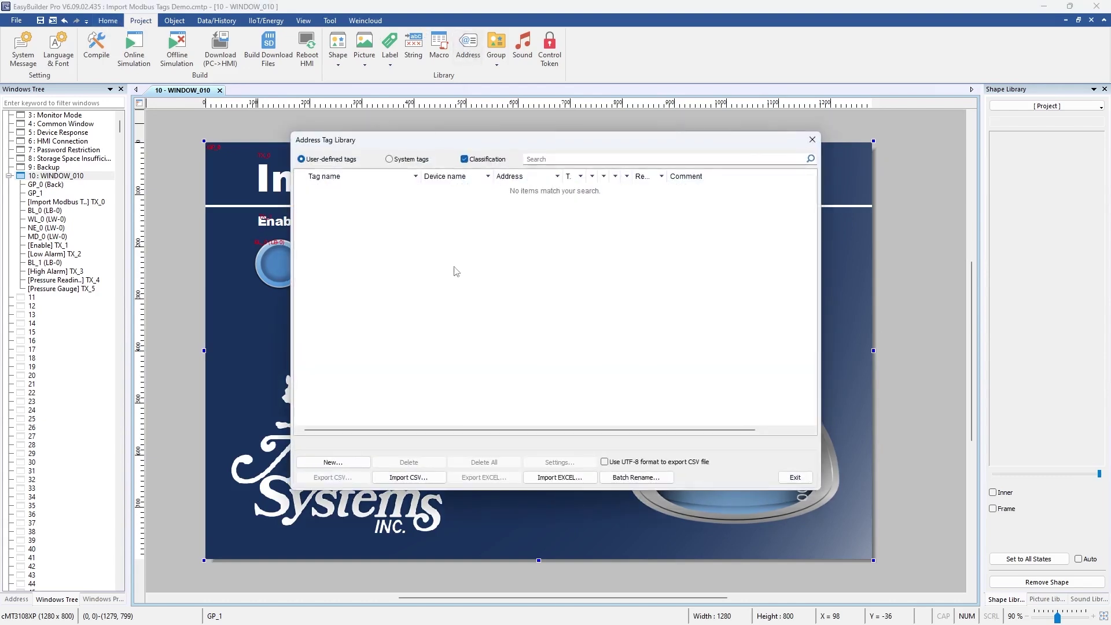
left_click(419, 479)
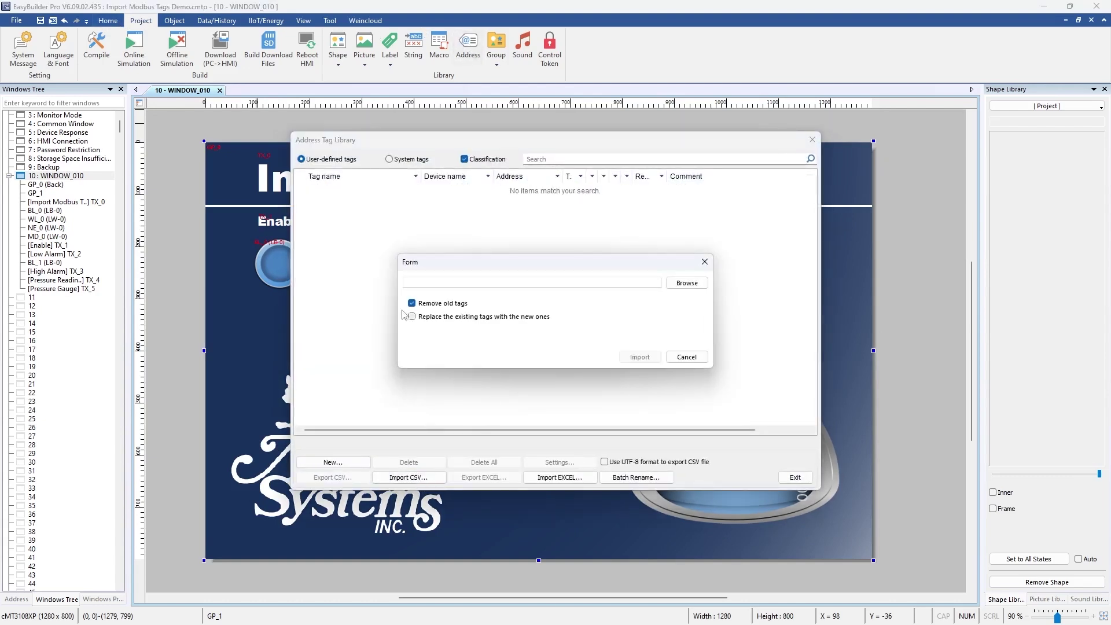
left_click(688, 283)
left_click(585, 279)
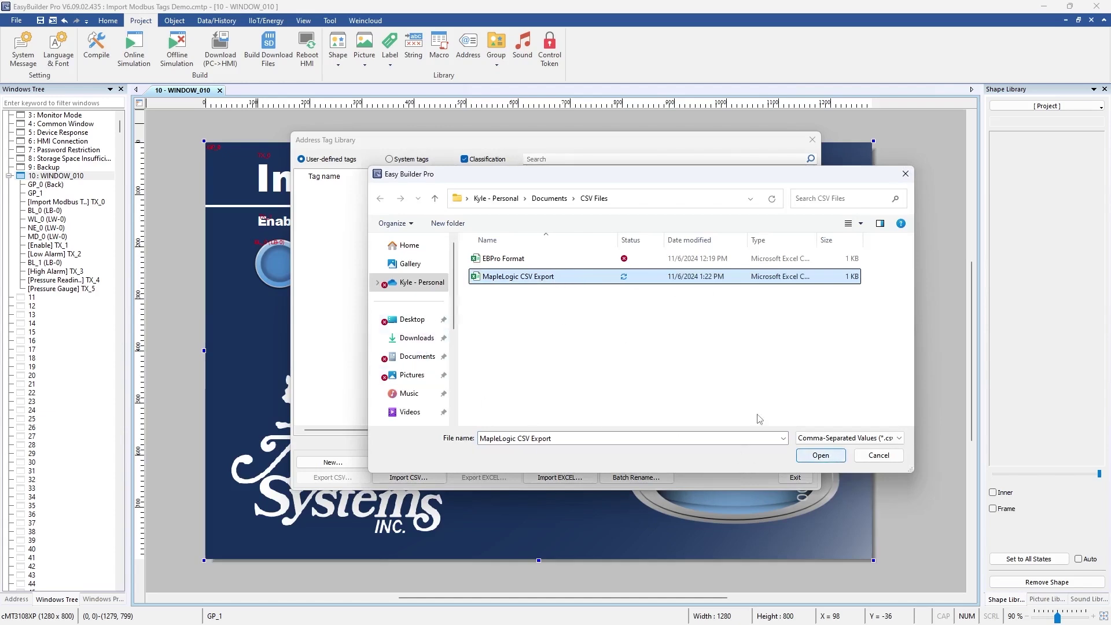
left_click(829, 458)
left_click(640, 356)
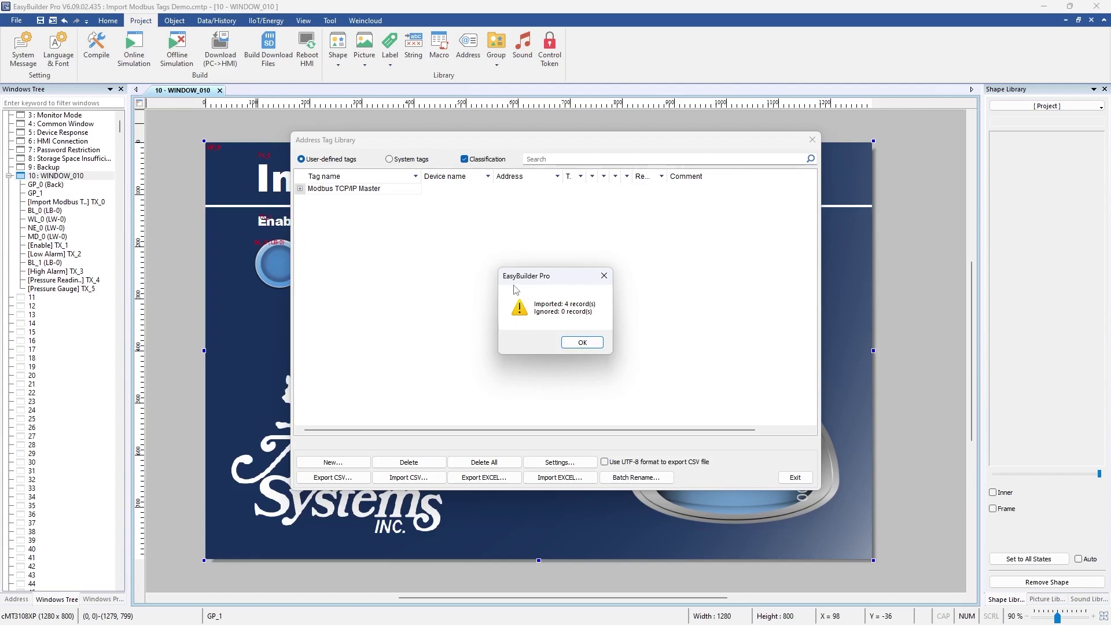
left_click(582, 343)
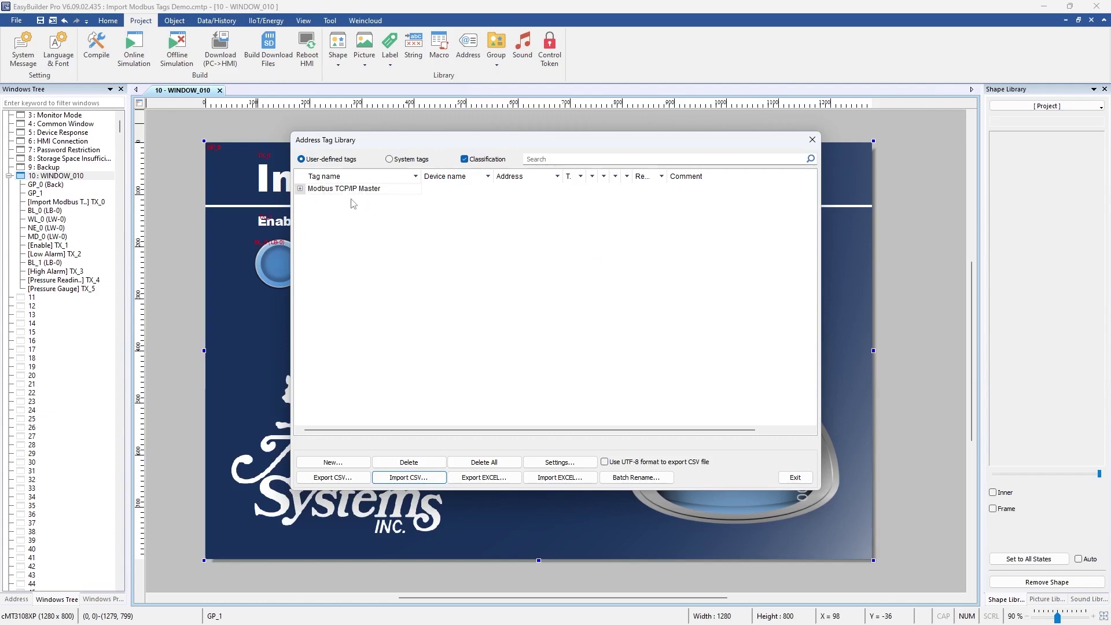
left_click(300, 189)
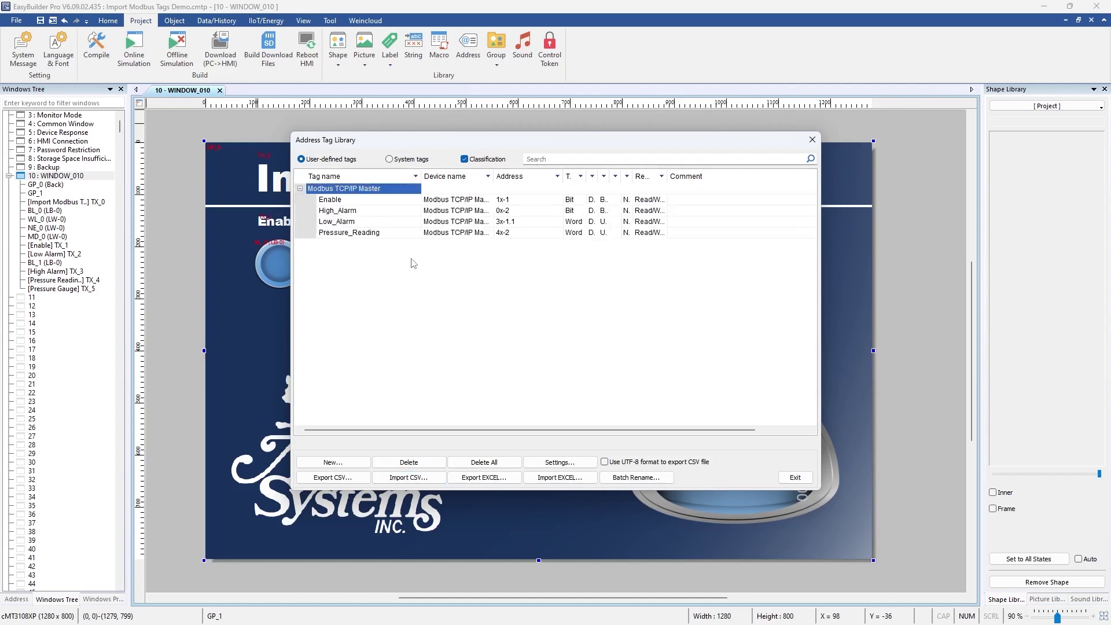
left_click(794, 477)
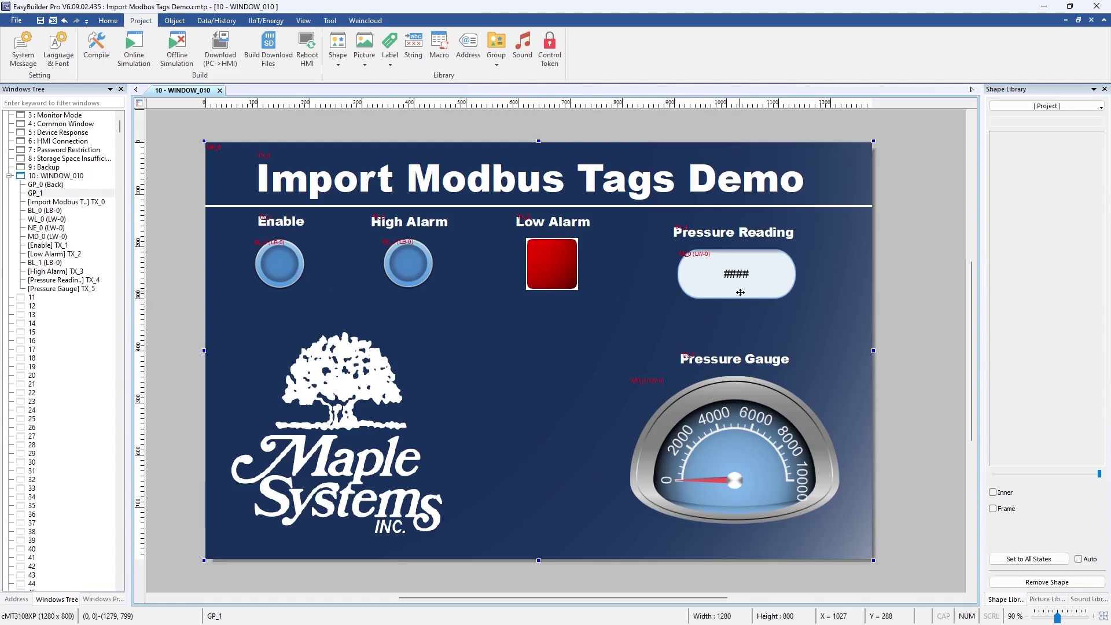
Set the Enable lamp to Modbus TCP/IP Master using the user-defined Enable tag (1x-1)
key("Escape")
left_click(270, 265)
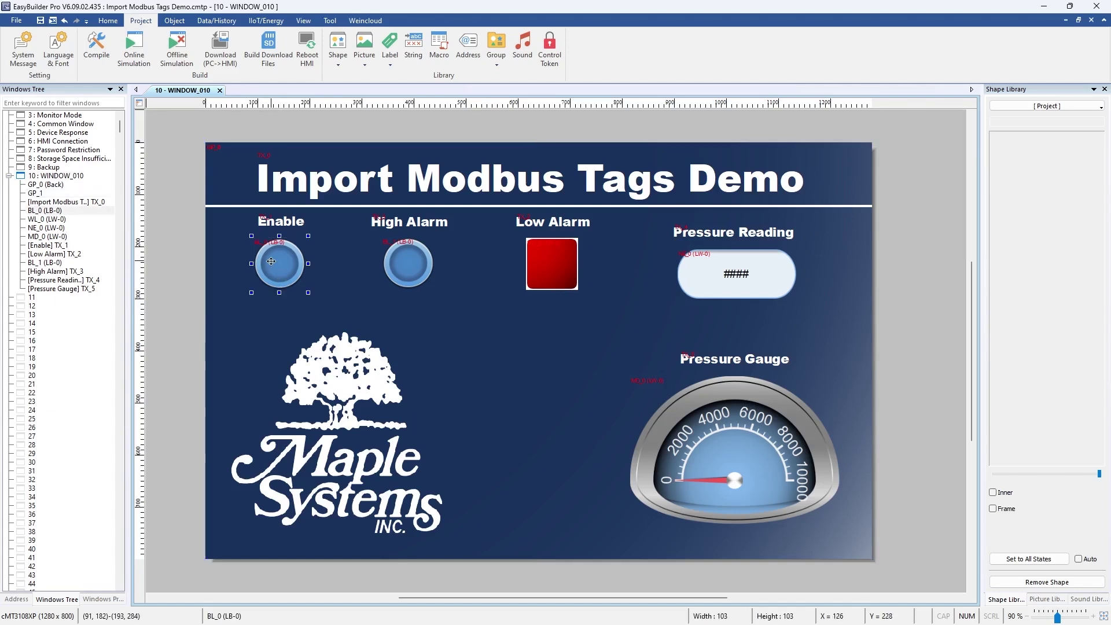
double_click(274, 256)
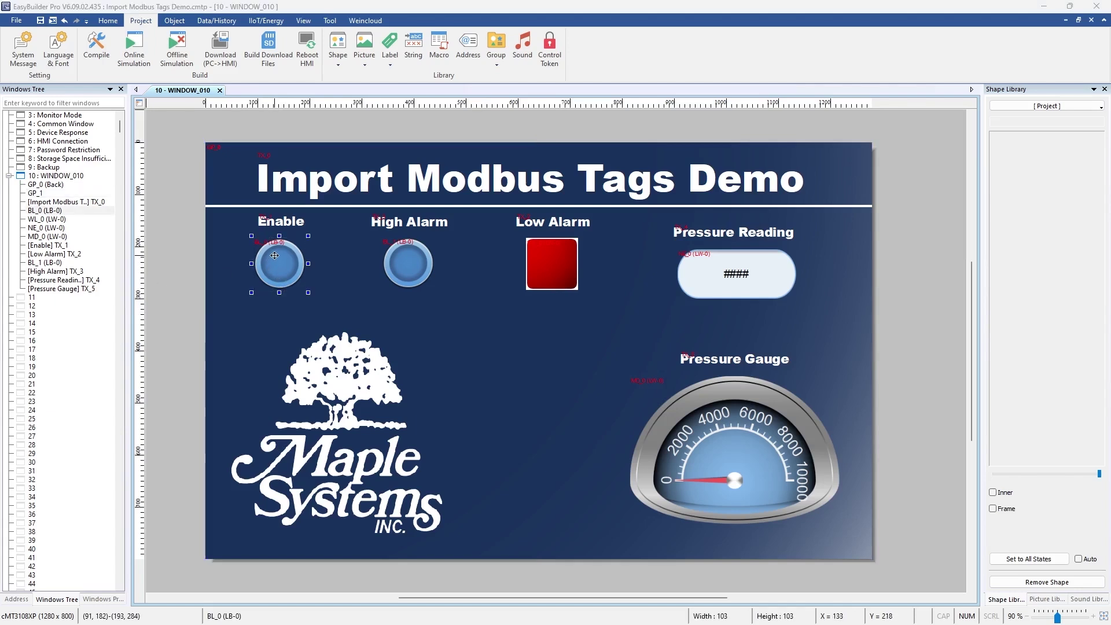
left_click(624, 148)
left_click(589, 166)
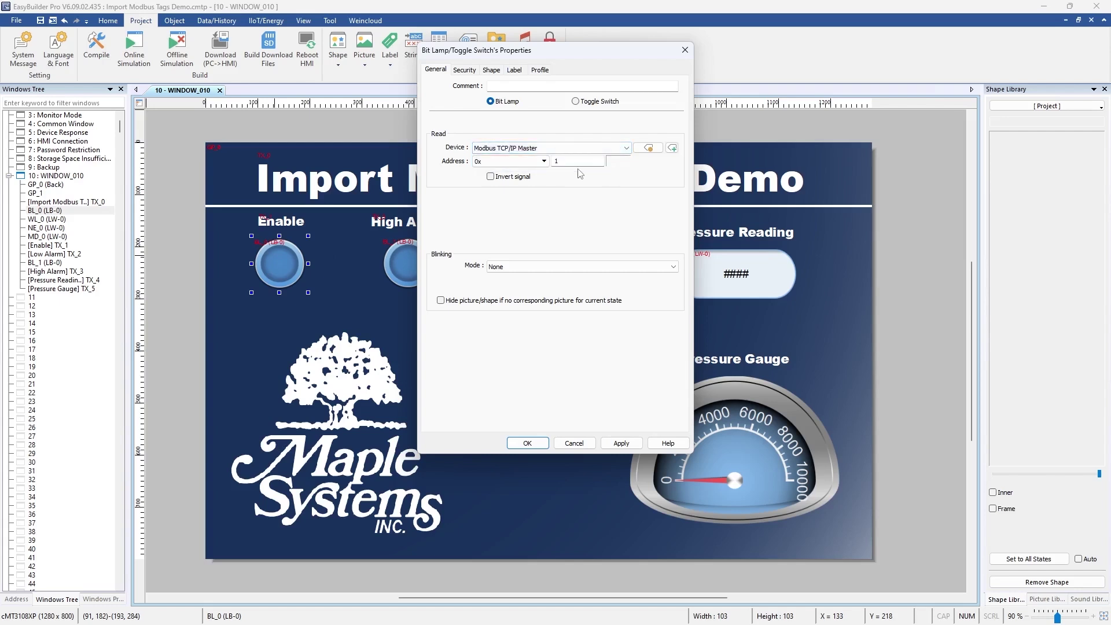
left_click(648, 148)
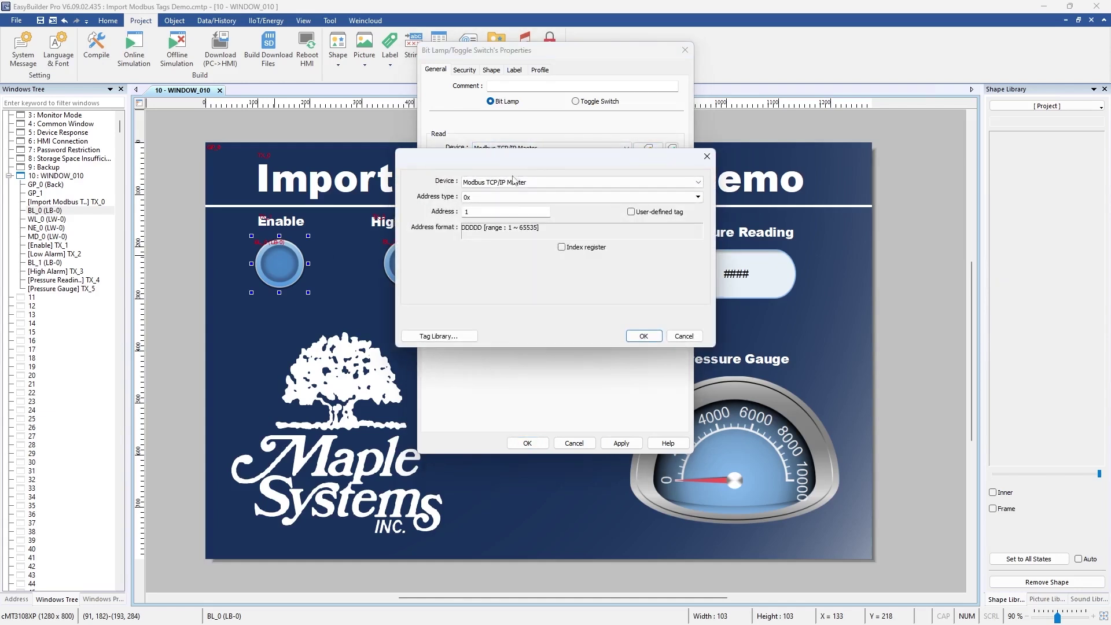
left_click(631, 212)
left_click(483, 197)
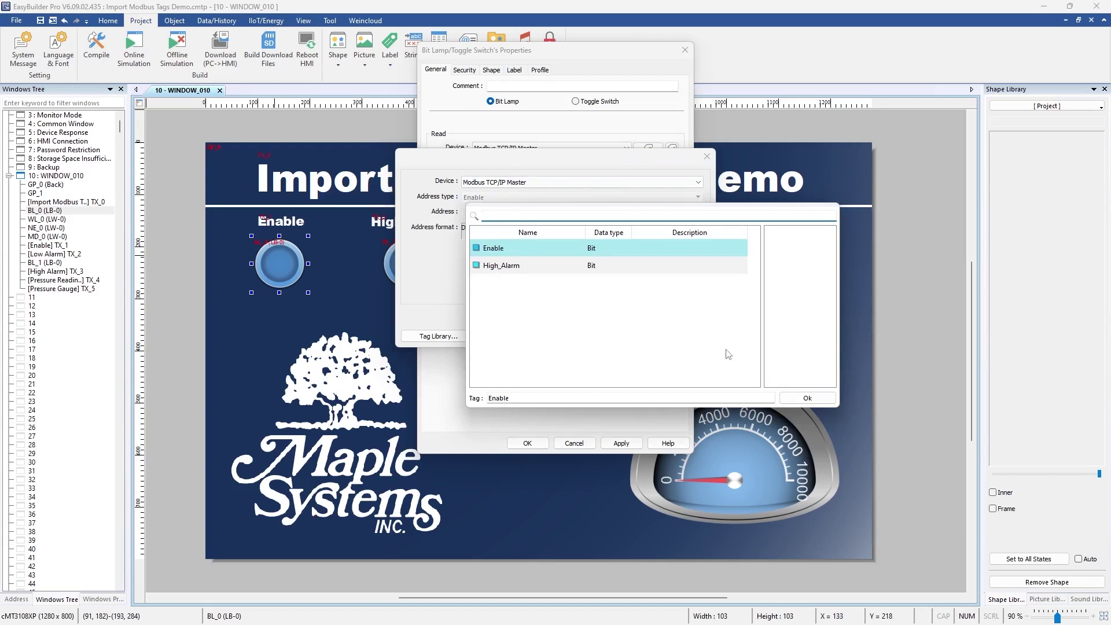
left_click(794, 397)
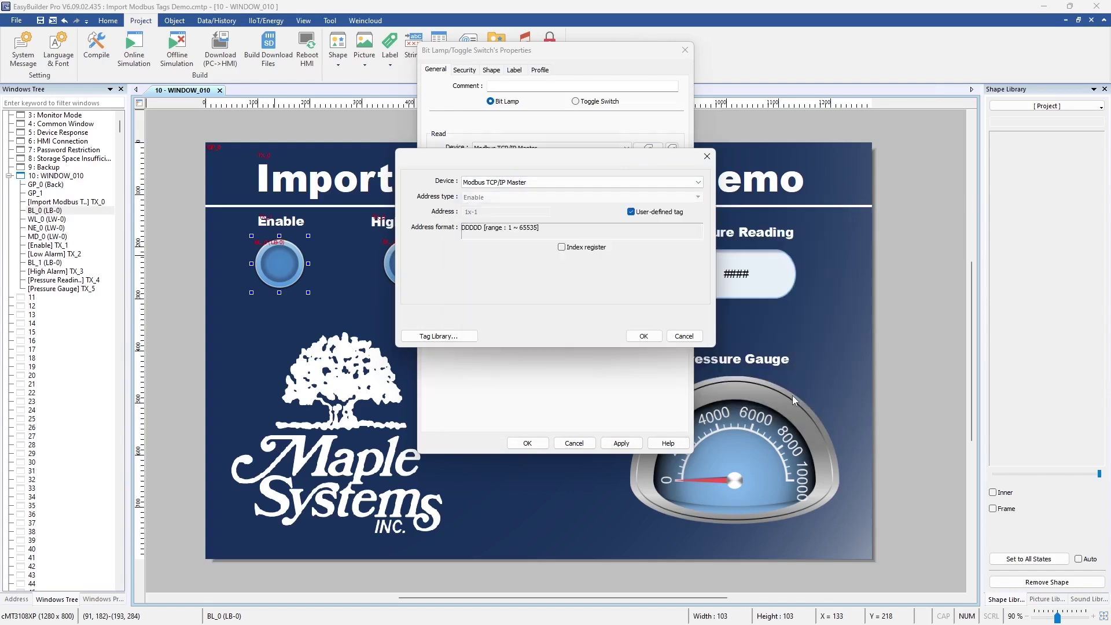
left_click(643, 337)
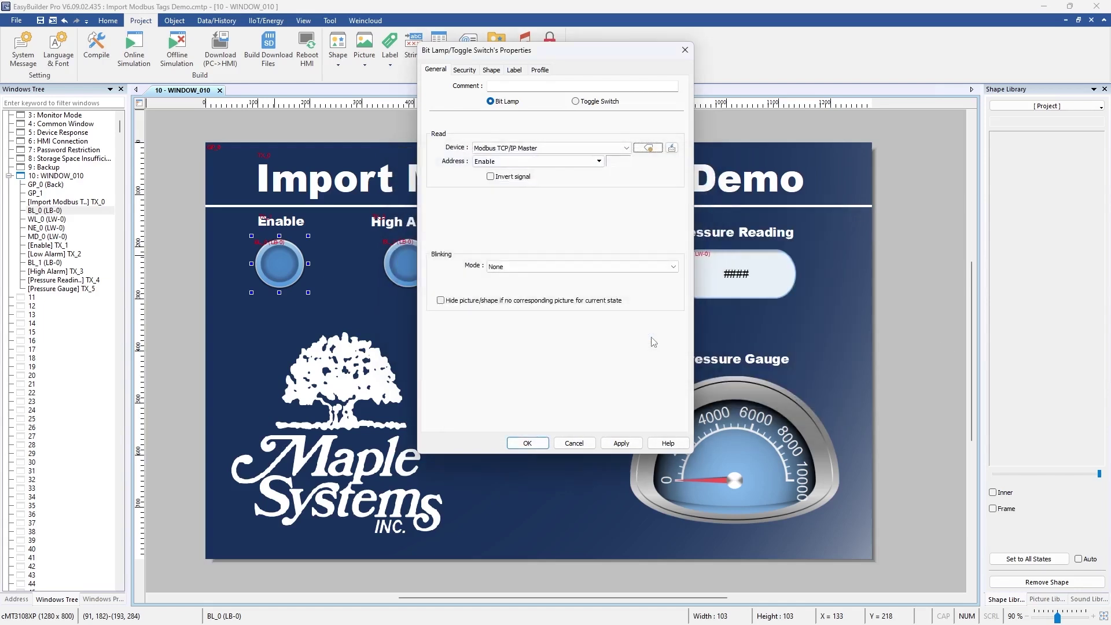
left_click(535, 442)
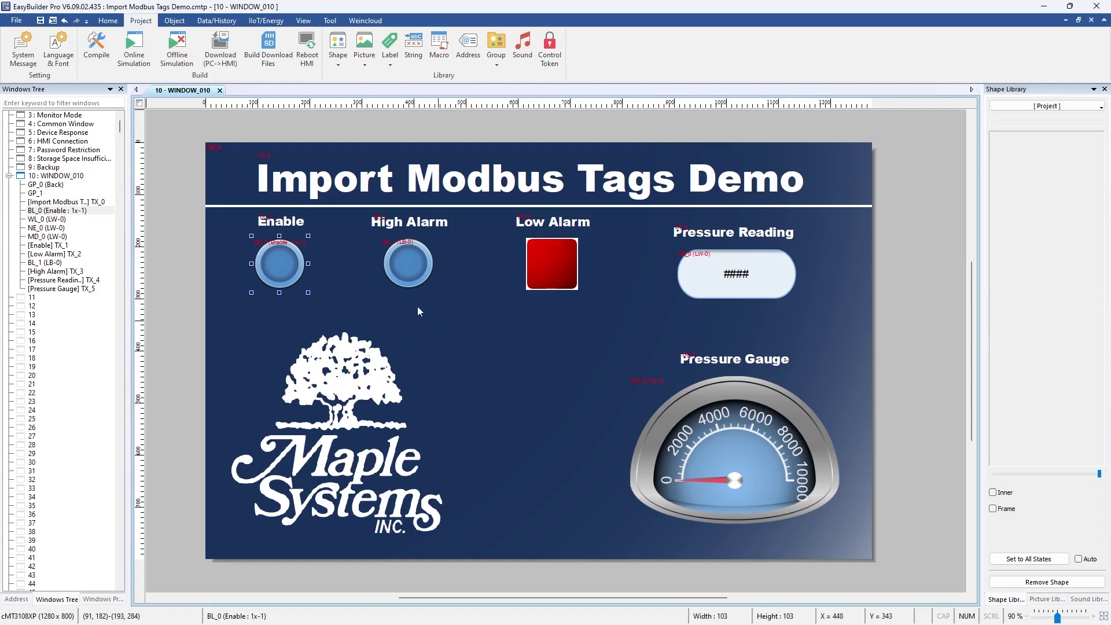
double_click(408, 264)
Bind the High Alarm and Low Alarm lamps to the High_Alarm and Low_Alarm Modbus tags
left_click(548, 150)
left_click(488, 197)
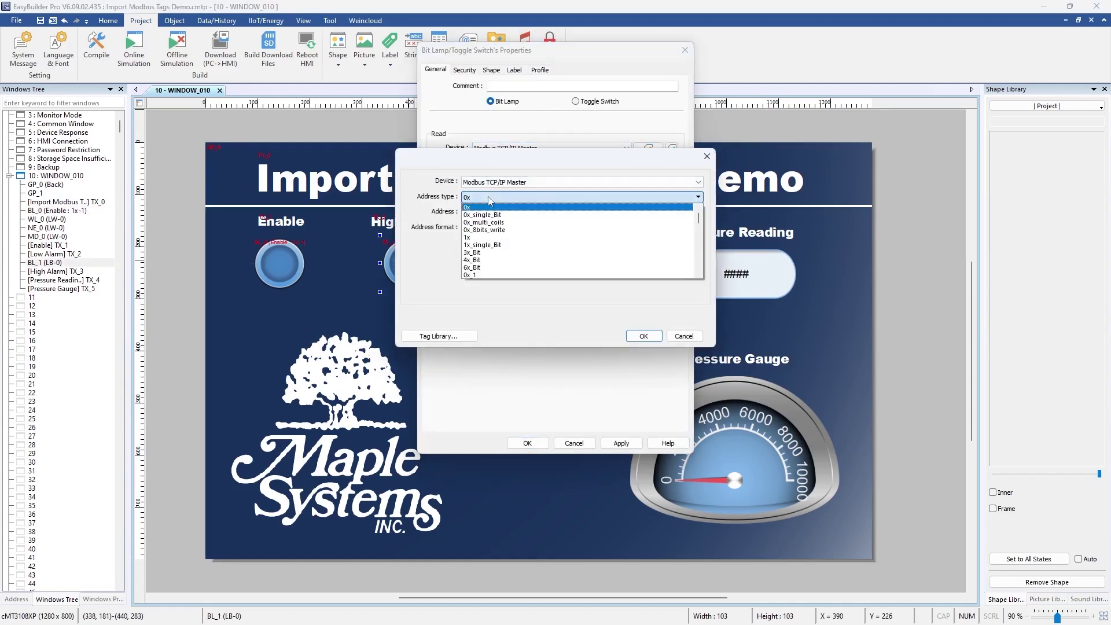
left_click(487, 220)
left_click(644, 335)
left_click(527, 443)
double_click(531, 269)
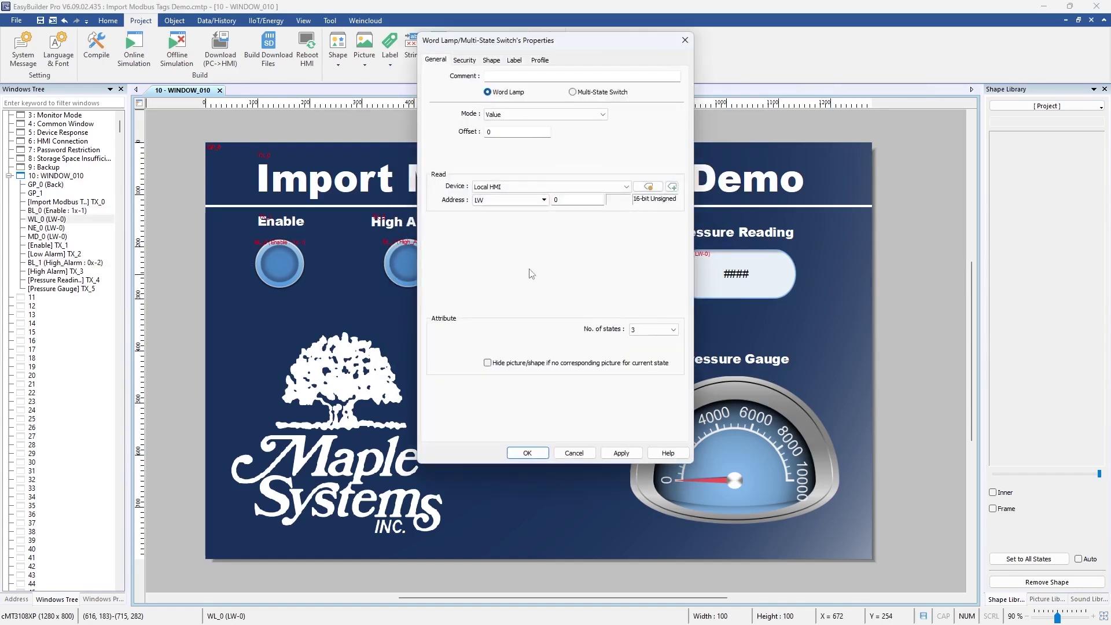
left_click(549, 186)
left_click(503, 203)
left_click(519, 202)
left_click(516, 197)
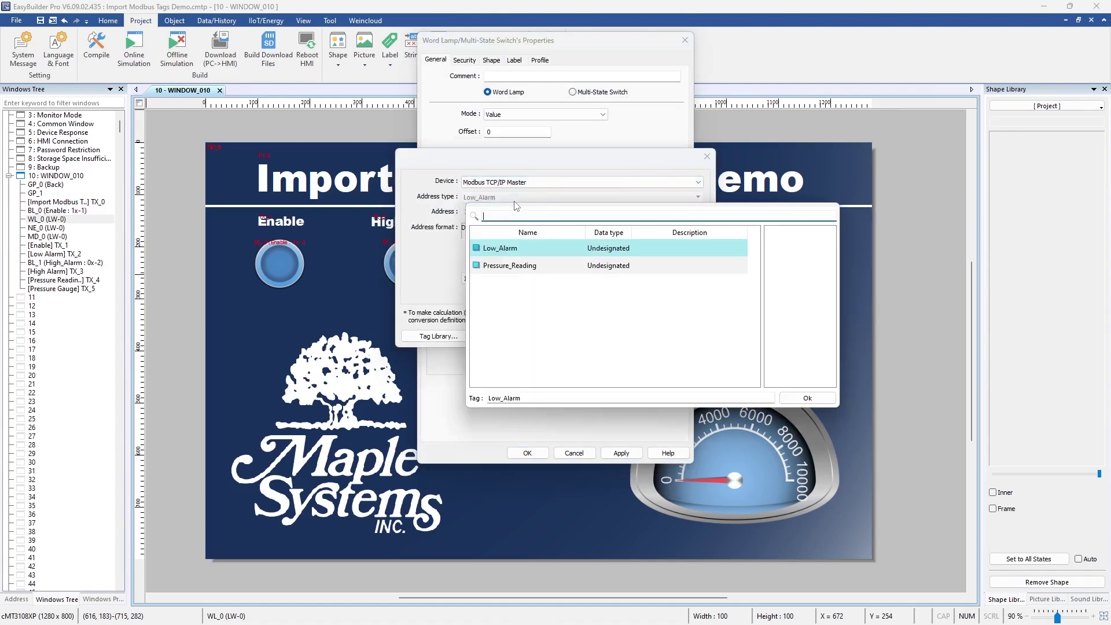
left_click(487, 247)
left_click(643, 335)
left_click(527, 452)
Bind the Pressure Reading display and the pressure gauge to the Pressure_Reading tag
double_click(736, 273)
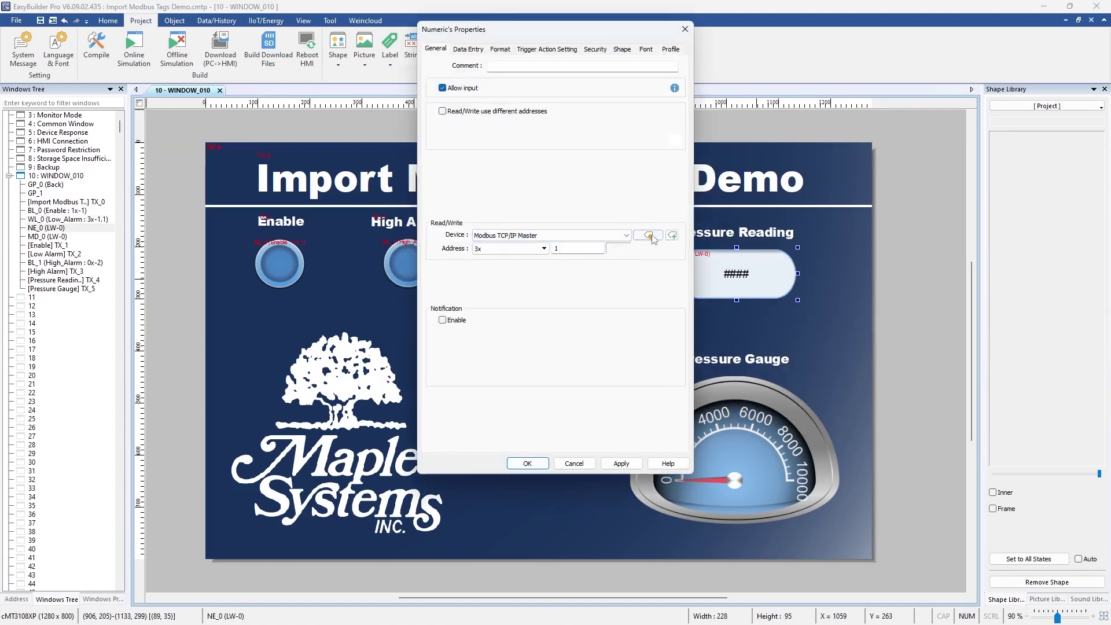
left_click(648, 235)
left_click(627, 213)
left_click(582, 274)
left_click(641, 335)
left_click(527, 463)
double_click(746, 439)
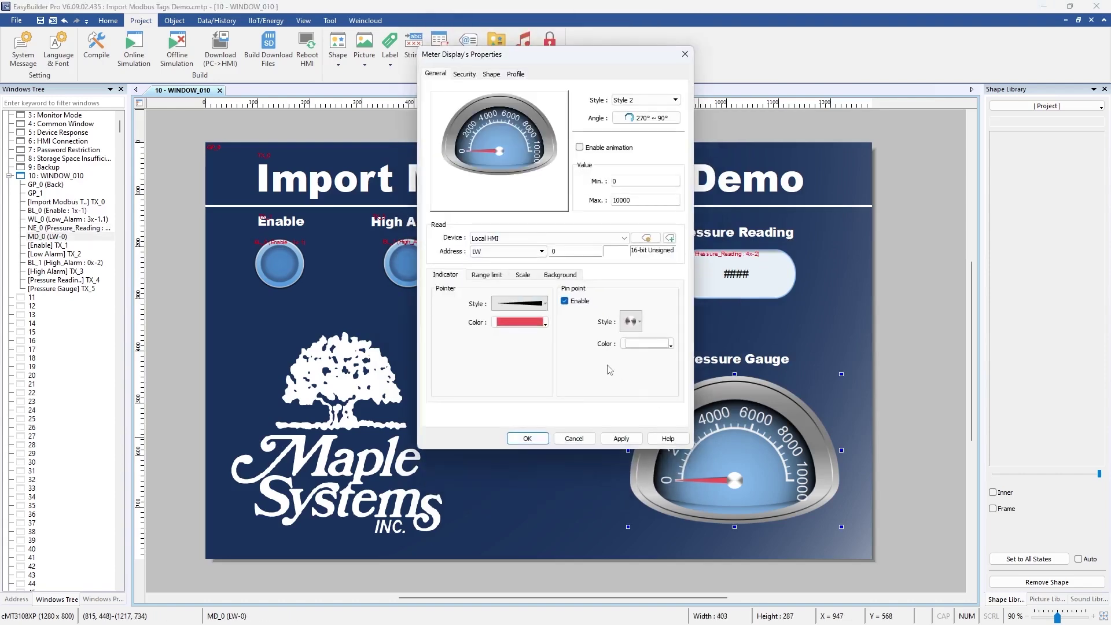
left_click(646, 238)
left_click(641, 339)
left_click(527, 438)
left_click(575, 337)
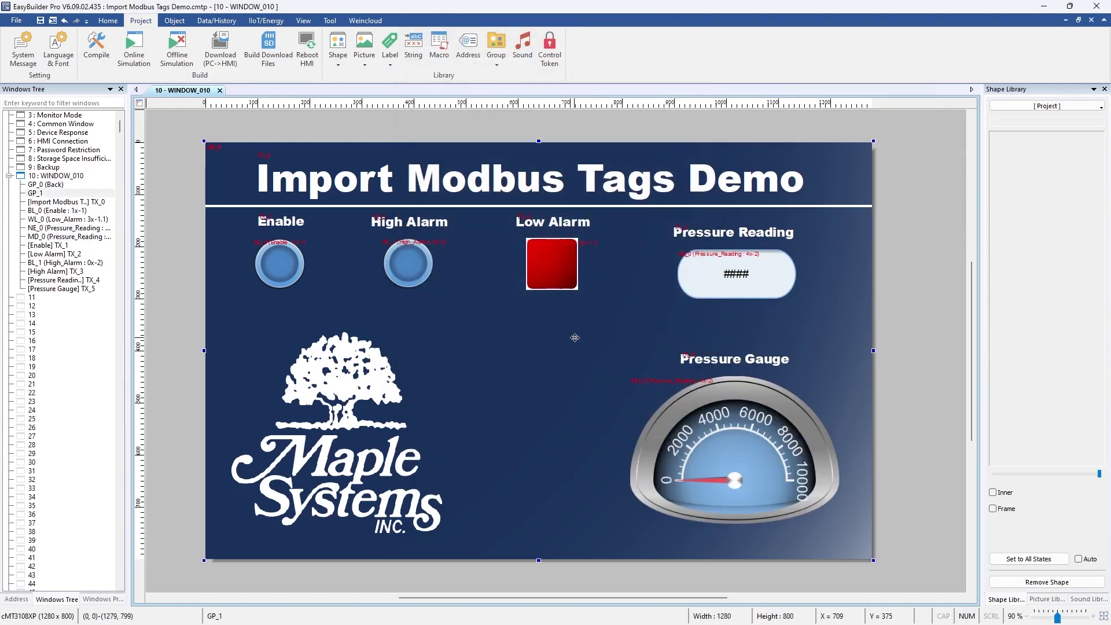